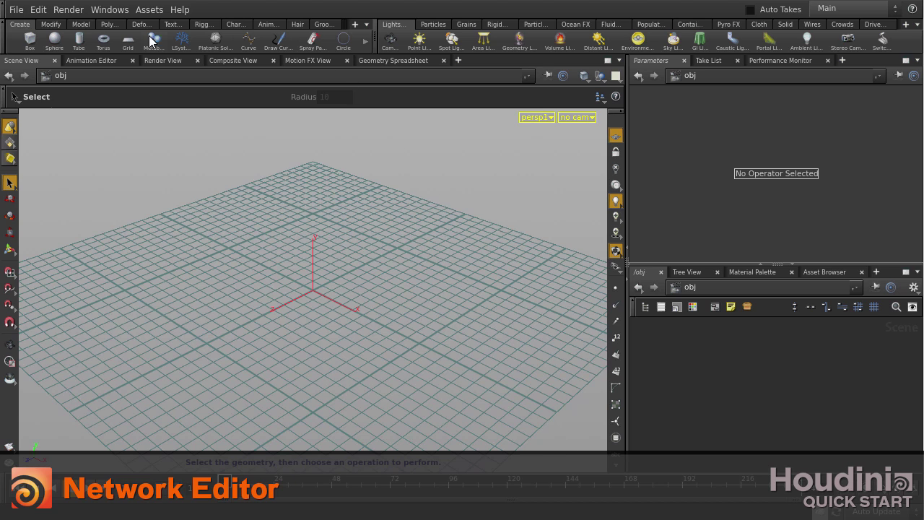
Create a grid and displace it with Mountain noise at a Height of 0.5
ctrl+click(127, 44)
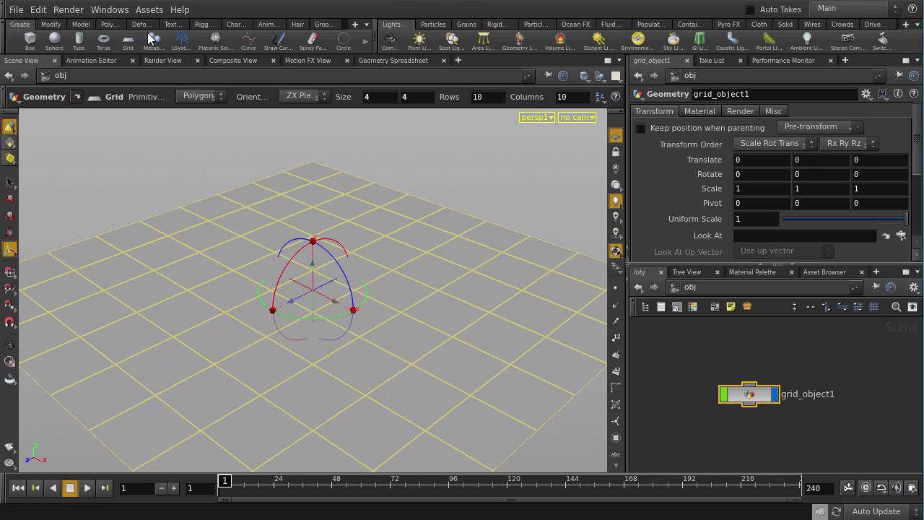
click(149, 21)
click(244, 42)
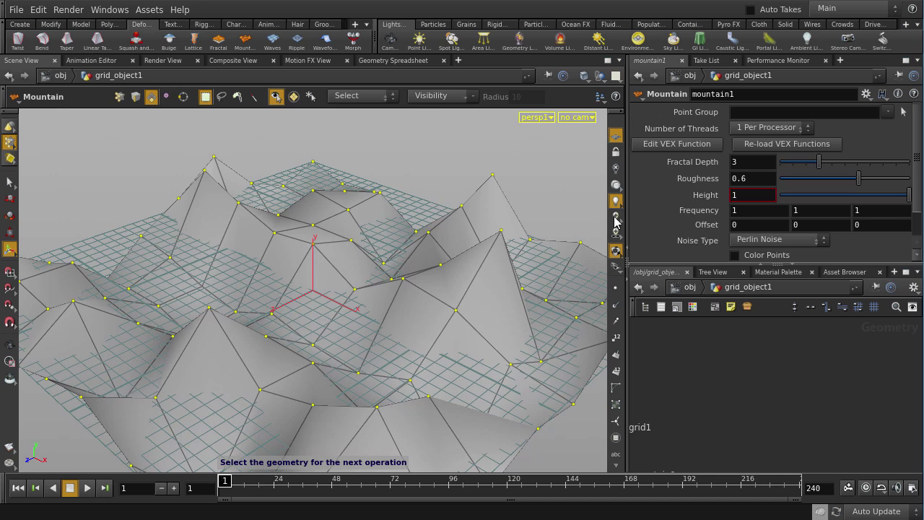
click(733, 195)
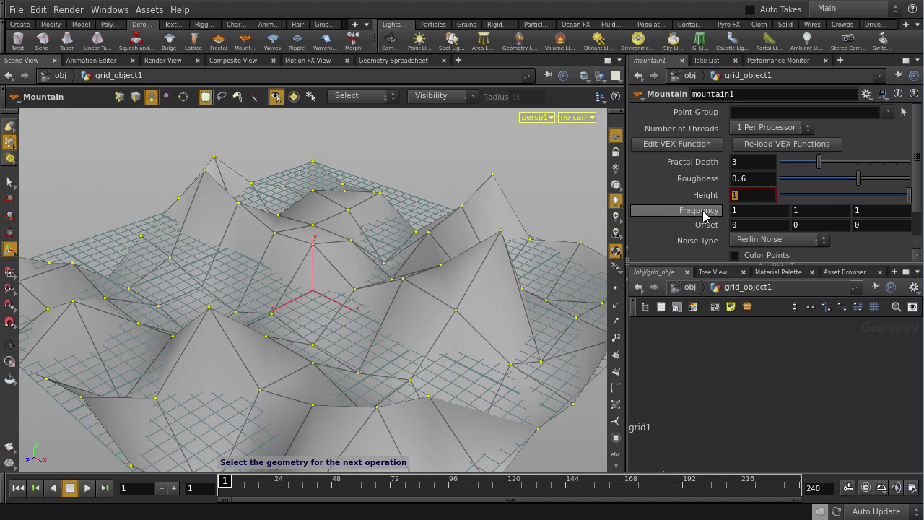
text(0.5)
key(Return)
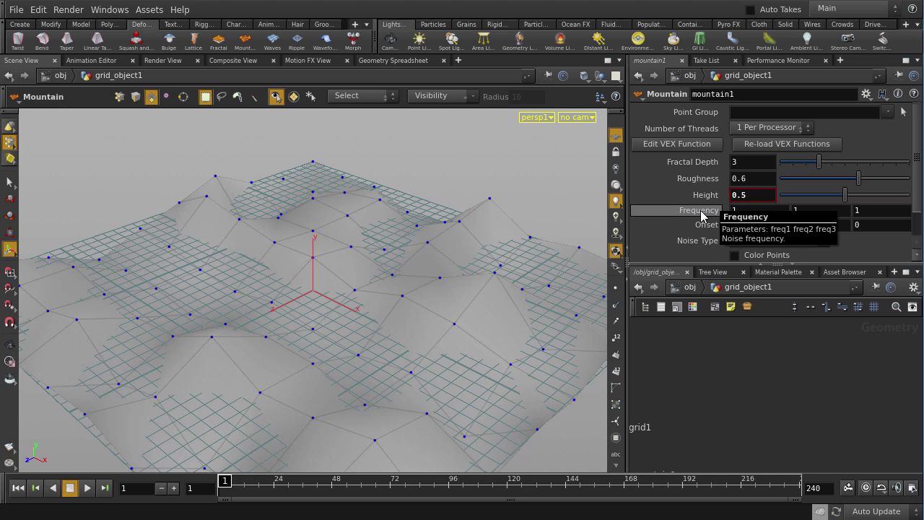
Hide the viewport reference grid and dolly out to see the whole mountain
click(616, 136)
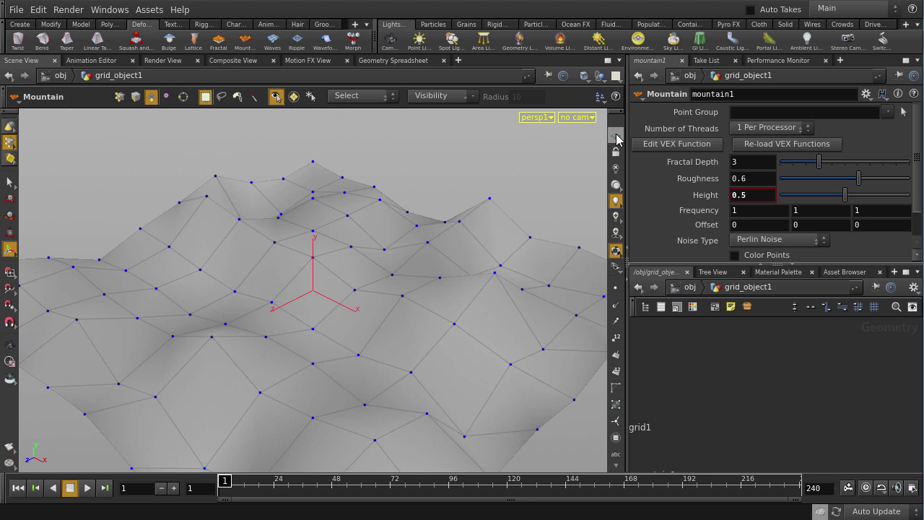
key(Escape)
right_drag(533, 175, 285, 193)
key(s)
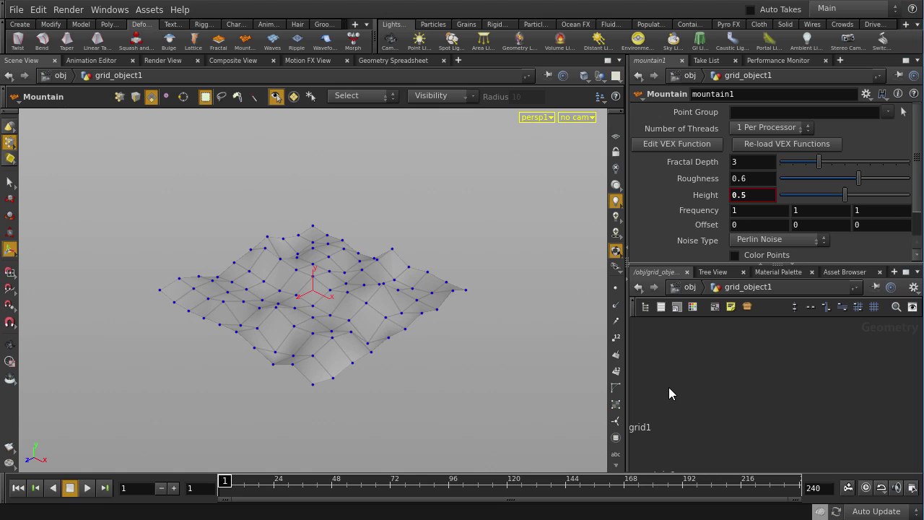
Auto-lay out grid1 and mountain1, zoom into the network, and set grid1's display flag
key(l)
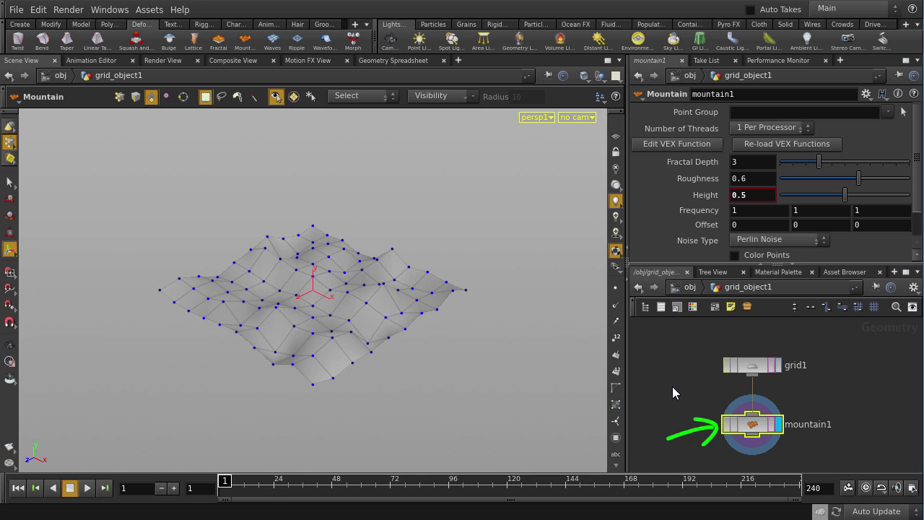
scroll(694, 385, up, 2)
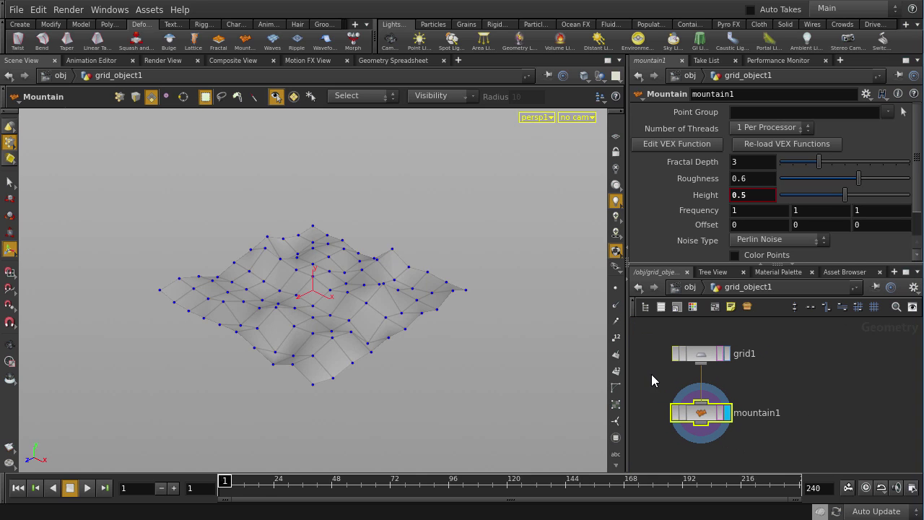
scroll(652, 374, up, 2)
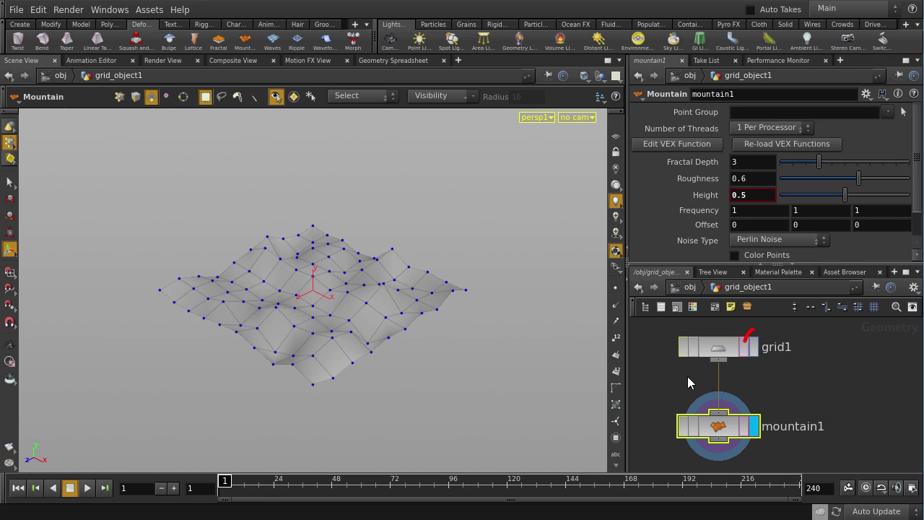
click(753, 347)
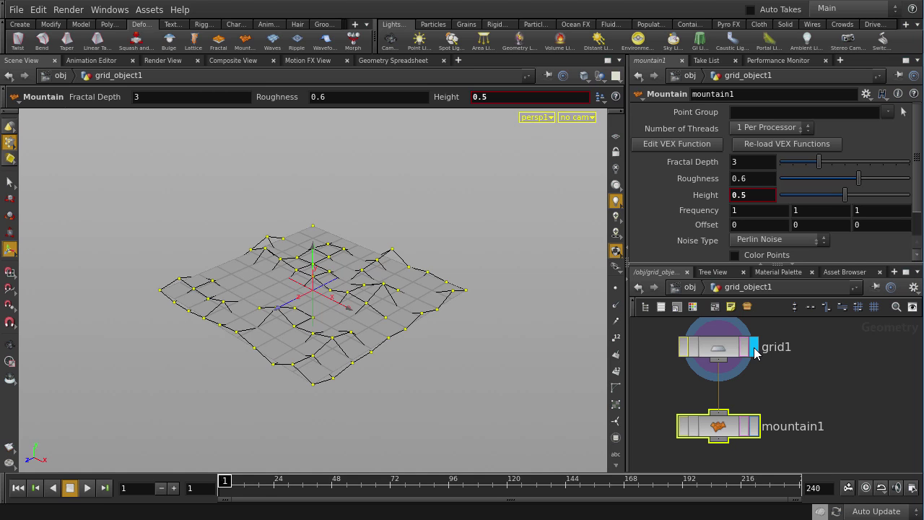
Display mountain1 again, then undo a corner resize so grid1 stays 4 by 4
click(725, 351)
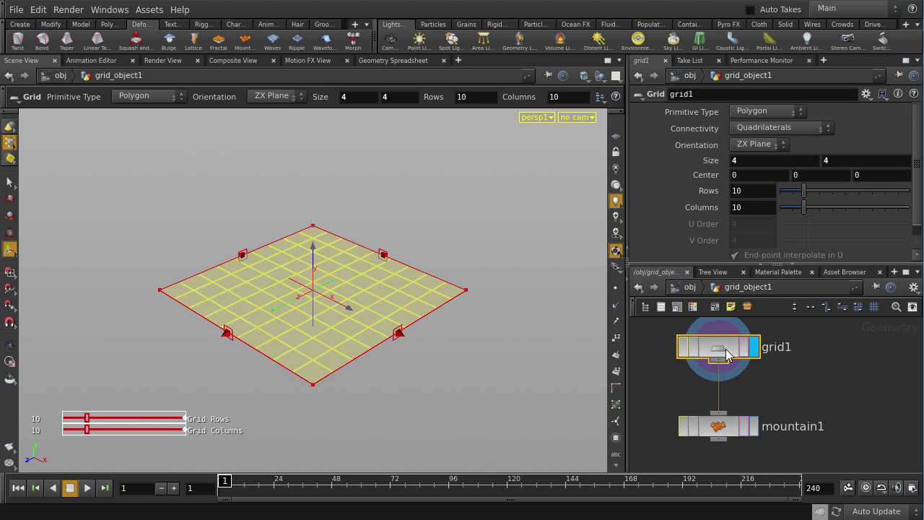
click(753, 431)
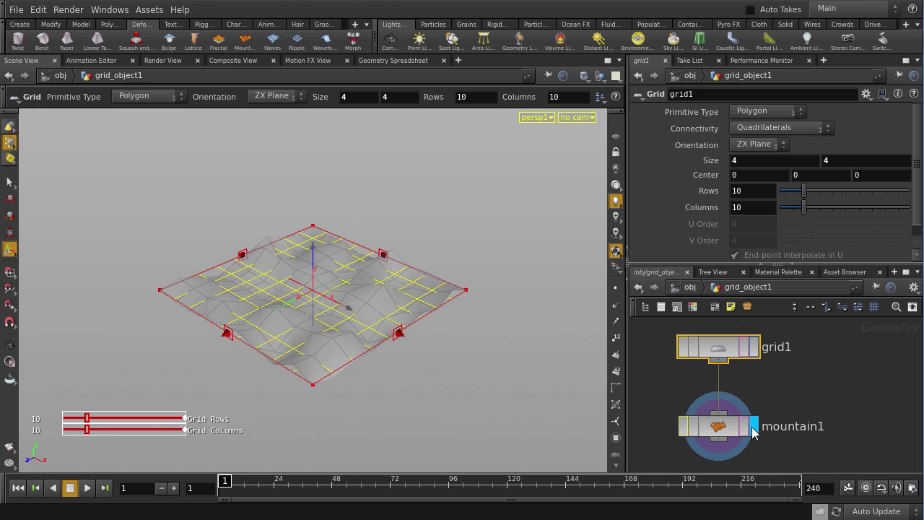
key(Escape)
scroll(496, 371, down, 3)
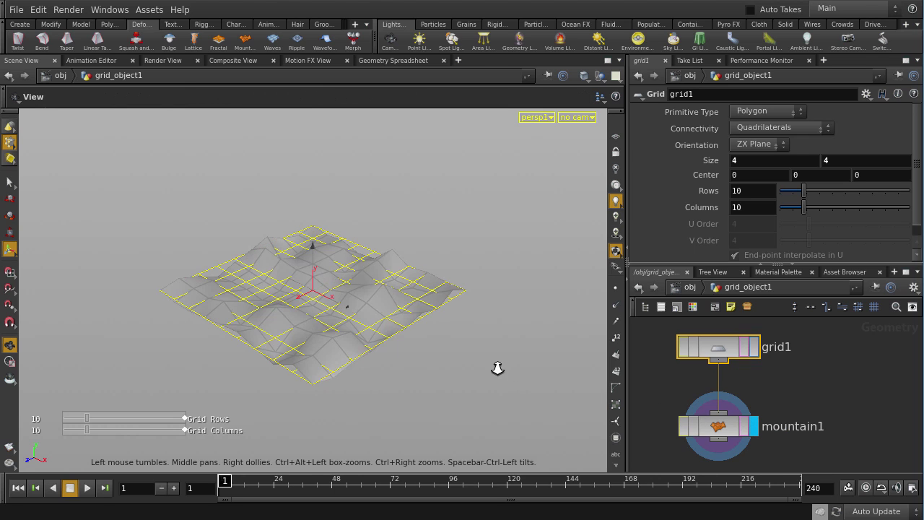
key(Return)
mouse_move(348, 366)
mouse_down()
mouse_move(510, 380)
mouse_move(347, 356)
mouse_up()
key(ctrl+z)
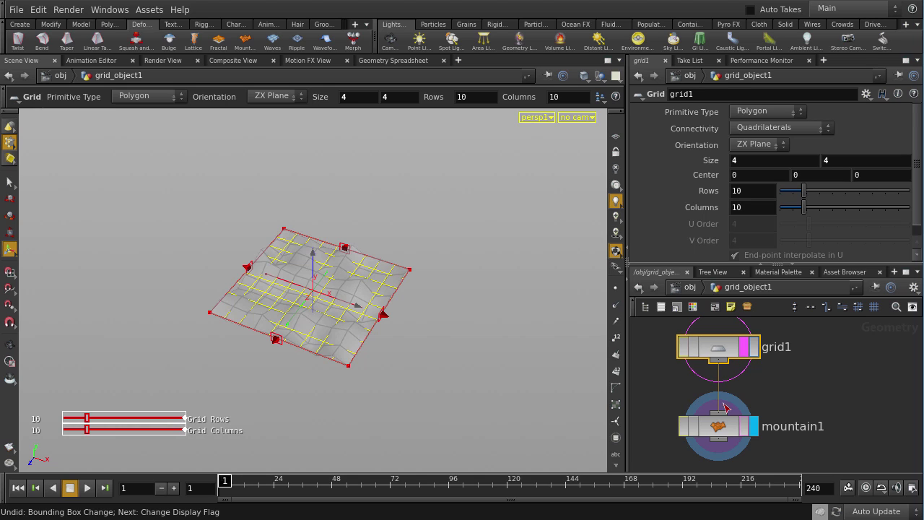
Make mountain1 active, zoom in, and select all its faces in primitive mode
click(719, 426)
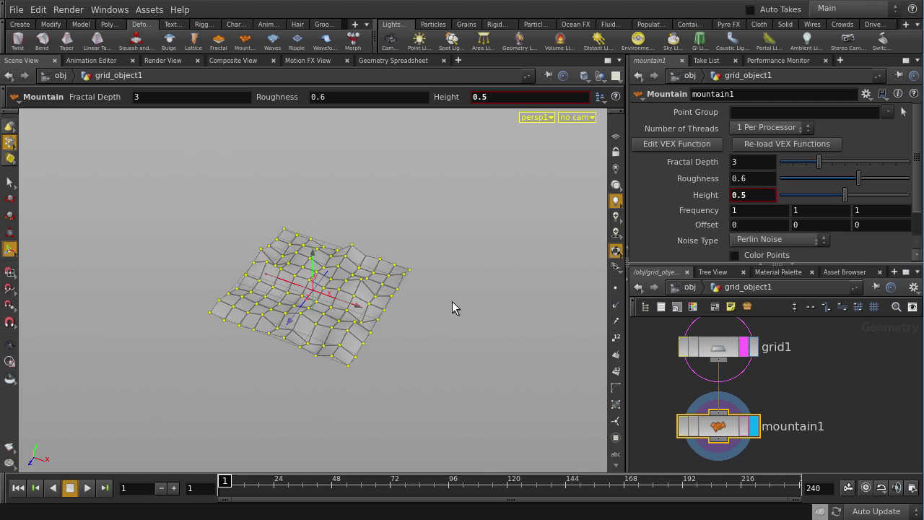
key(Escape)
scroll(506, 367, up, 3)
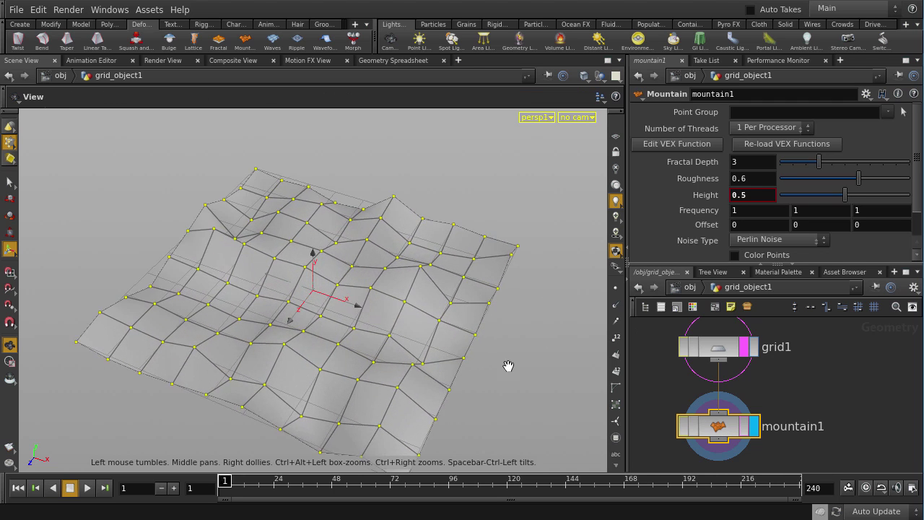
scroll(448, 364, up, 3)
key(4)
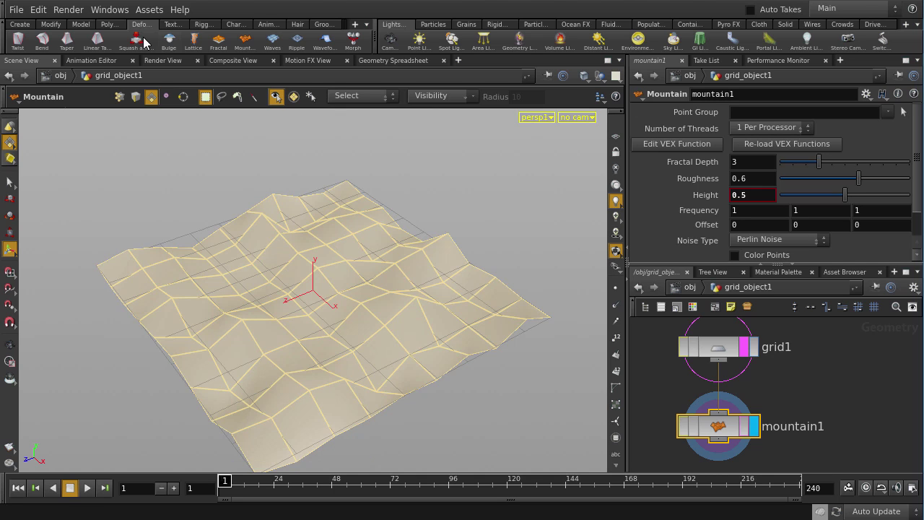
Apply PolyExtrude to the selected faces and pull the extrusion upward
click(109, 24)
click(35, 40)
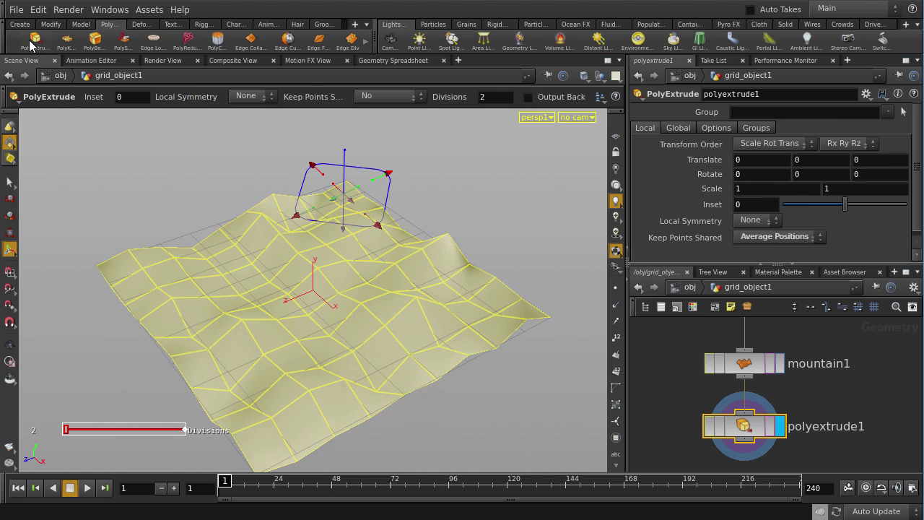
mouse_move(106, 245)
mouse_down()
mouse_move(207, 223)
mouse_move(161, 190)
mouse_move(171, 139)
mouse_up()
key(Return)
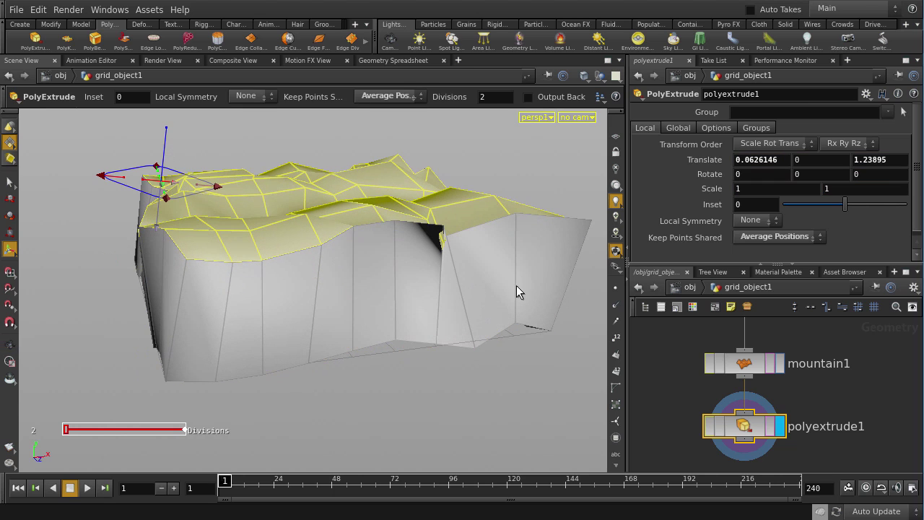
Set Keep Points Shared to No and drag Inset to -0.21 for tapered spikes
click(748, 238)
click(750, 253)
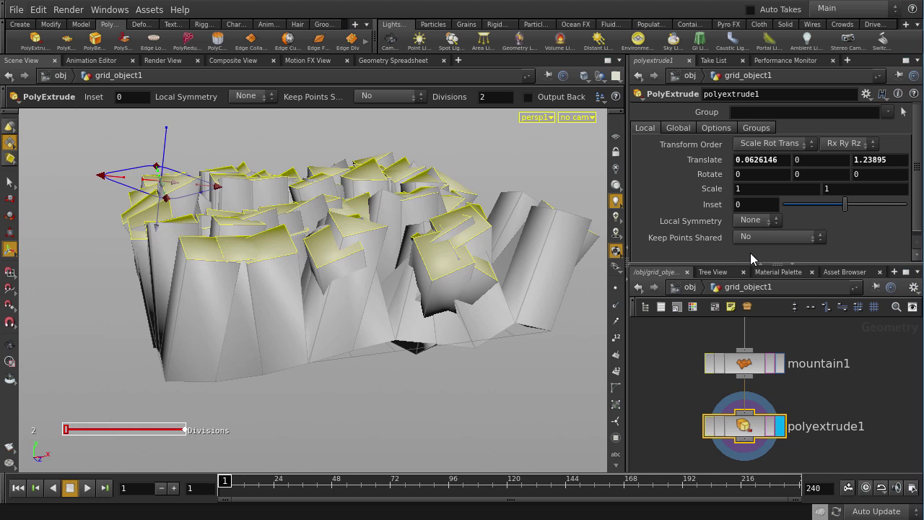
mouse_move(714, 205)
middle_down()
mouse_move(620, 232)
mouse_move(561, 231)
middle_up()
mouse_move(549, 217)
alt+mouse_down()
mouse_move(466, 208)
mouse_move(470, 309)
mouse_move(452, 313)
alt+mouse_up()
Toggle mountain1 off and back on, then pull it out of the node chain
key(s)
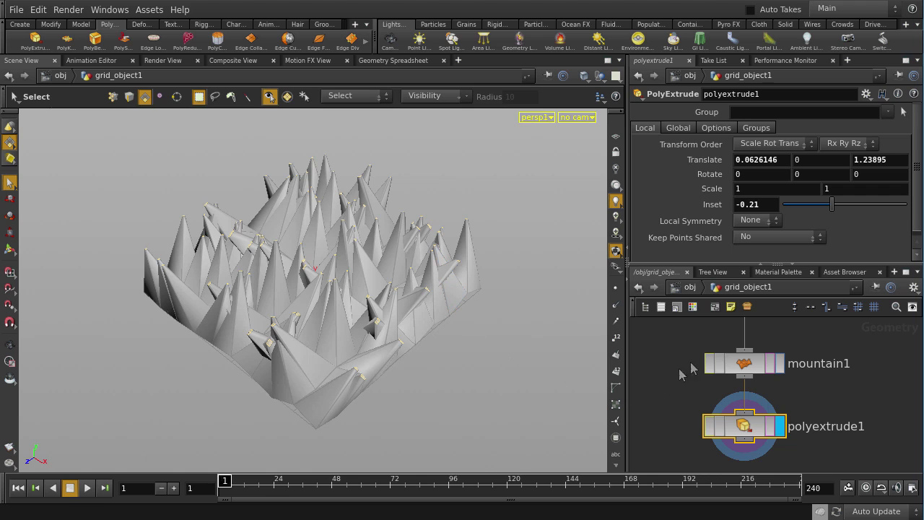
click(711, 364)
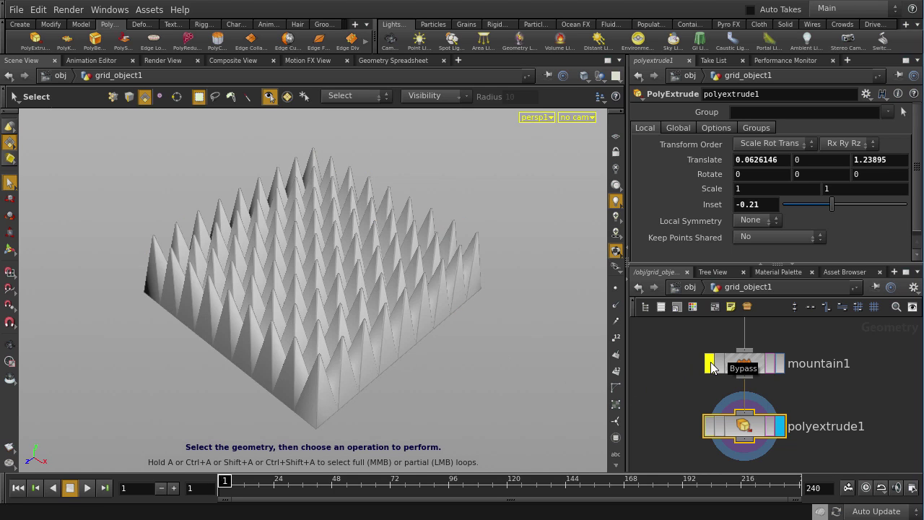
click(711, 364)
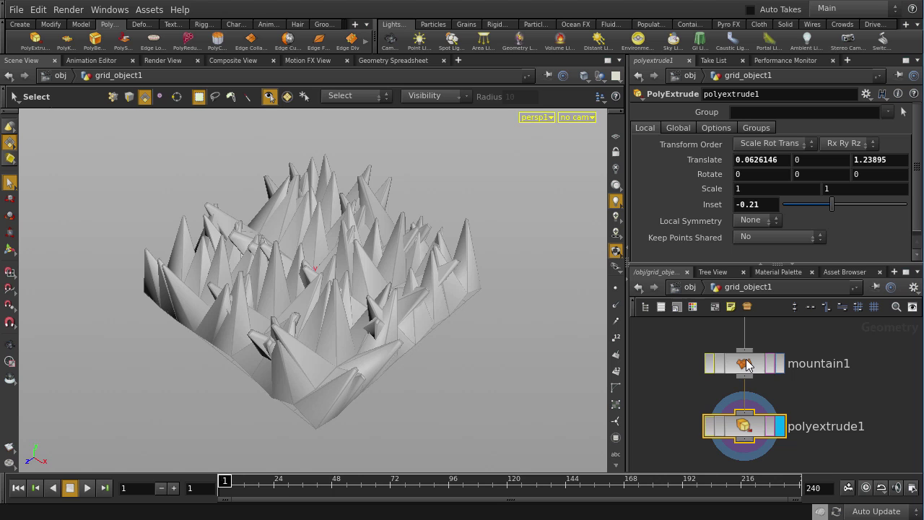
drag(748, 365, 793, 363)
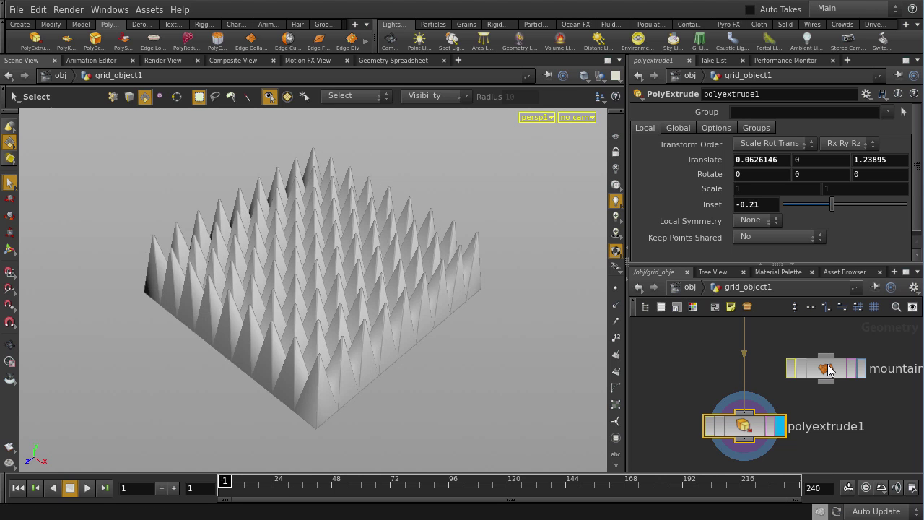
Orbit the spike grid, then splice mountain1 into the wire above polyextrude1
key(Escape)
mouse_move(499, 336)
mouse_down()
mouse_move(418, 357)
mouse_move(193, 339)
mouse_up()
key(s)
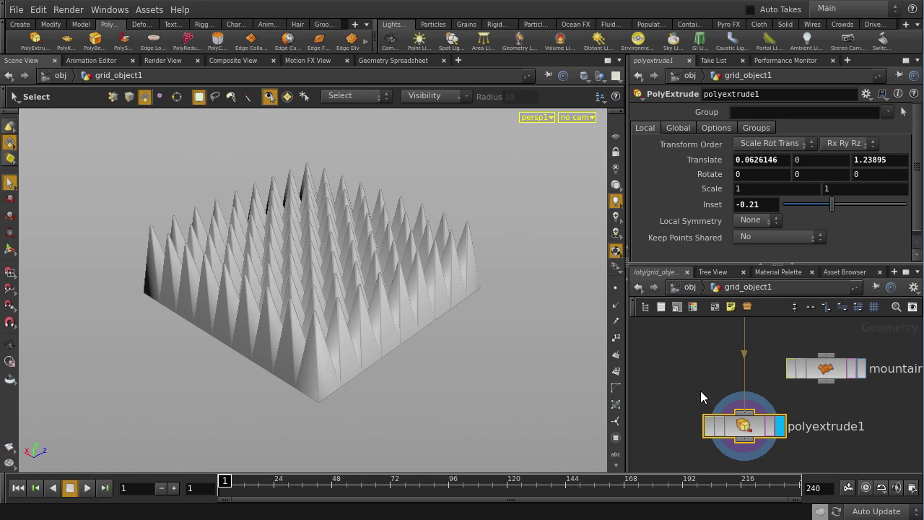
drag(817, 372, 749, 343)
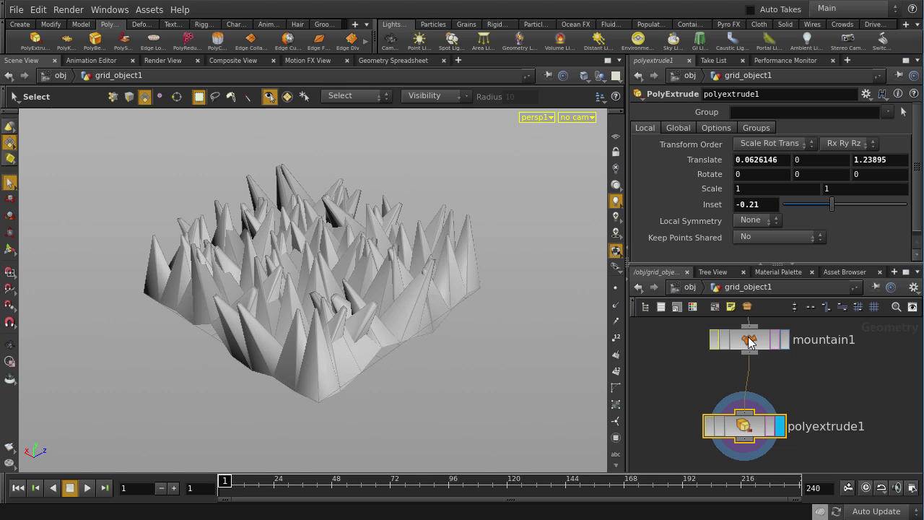
Disconnect the old wire, rewire mountain1's output into polyextrude1, and auto-lay out the nodes
right_click(748, 393)
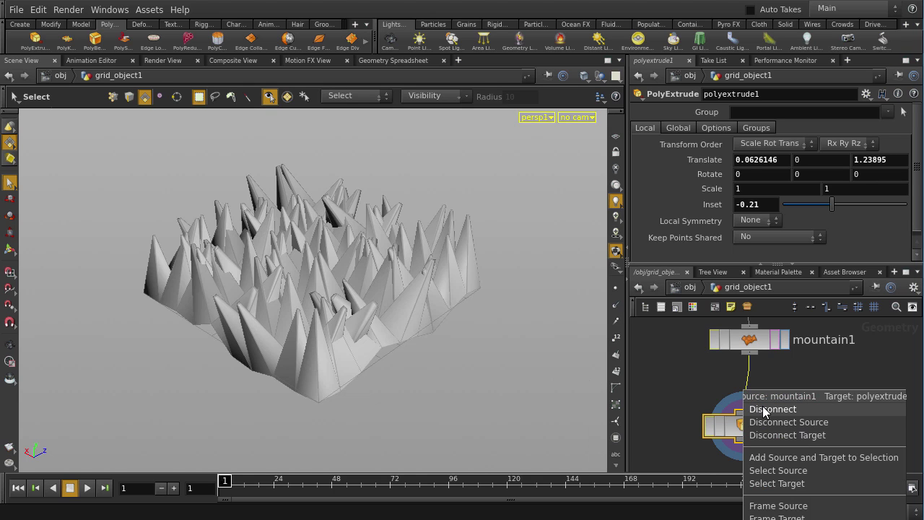
click(765, 409)
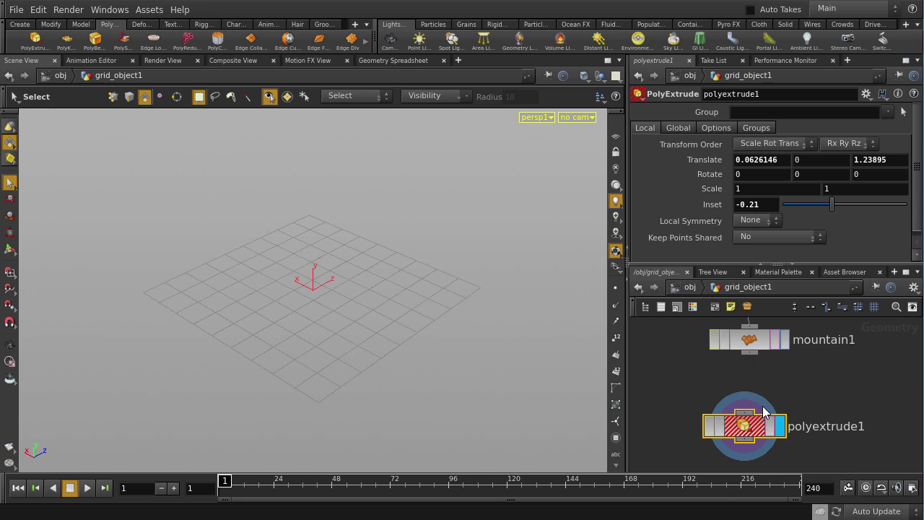
click(766, 409)
drag(757, 360, 749, 415)
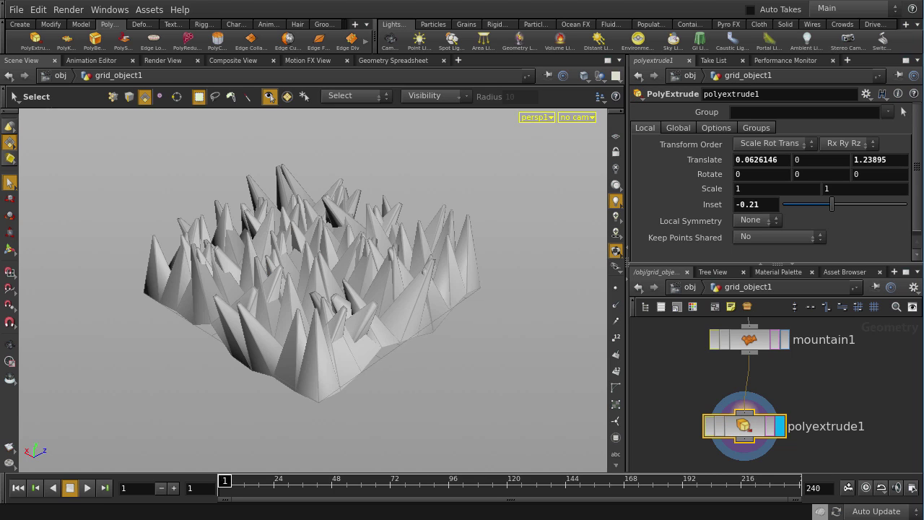
key(l)
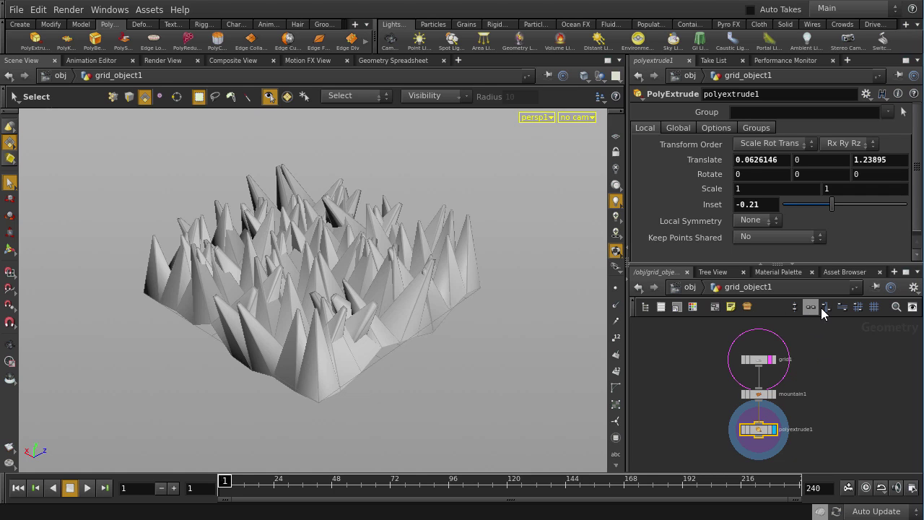
Enable network grid snapping and stack mountain1 and polyextrude1 to the right of grid1
click(873, 308)
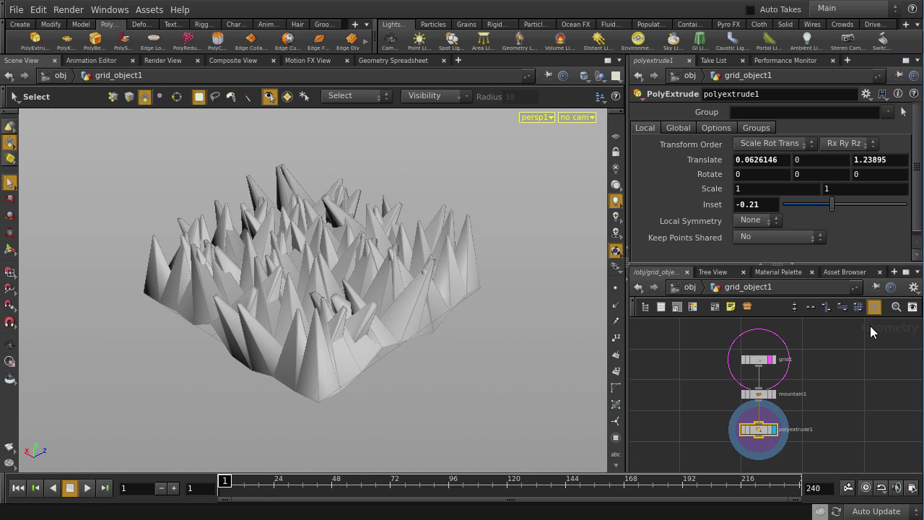
scroll(797, 355, up, 3)
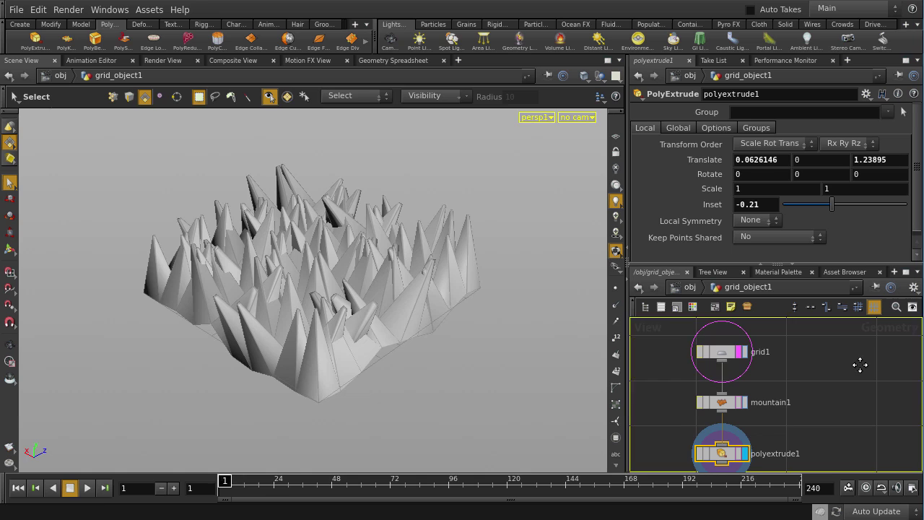
scroll(714, 358, up, 2)
drag(717, 359, 691, 344)
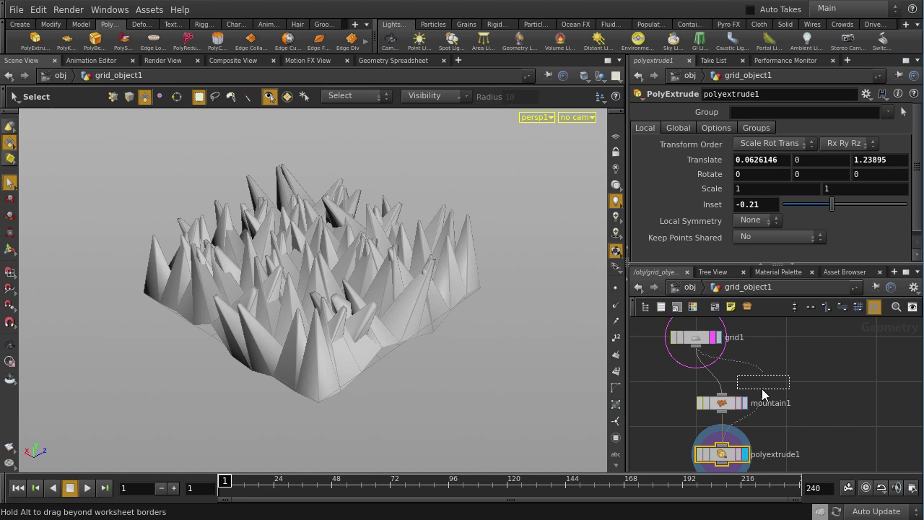
drag(722, 403, 786, 382)
drag(722, 454, 786, 427)
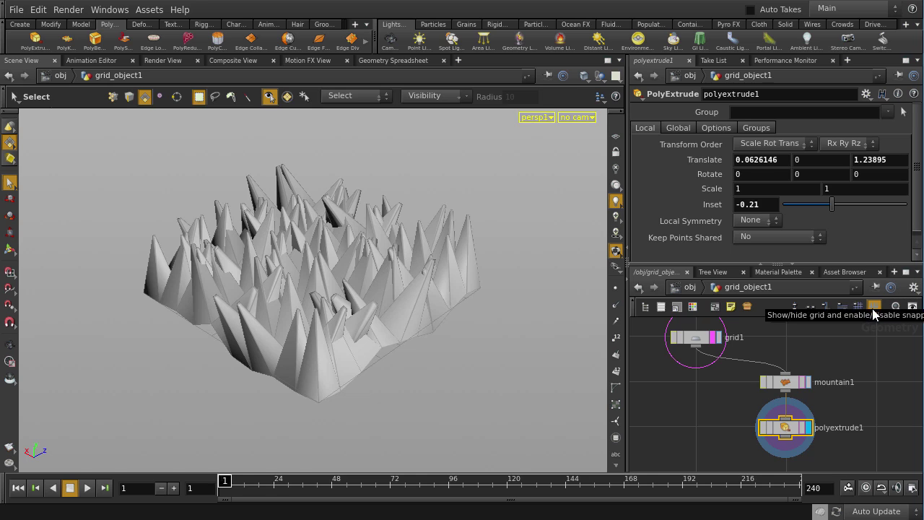
Wrap mountain1 and polyextrude1 in a network box named surface_tweaks
drag(845, 354, 757, 459)
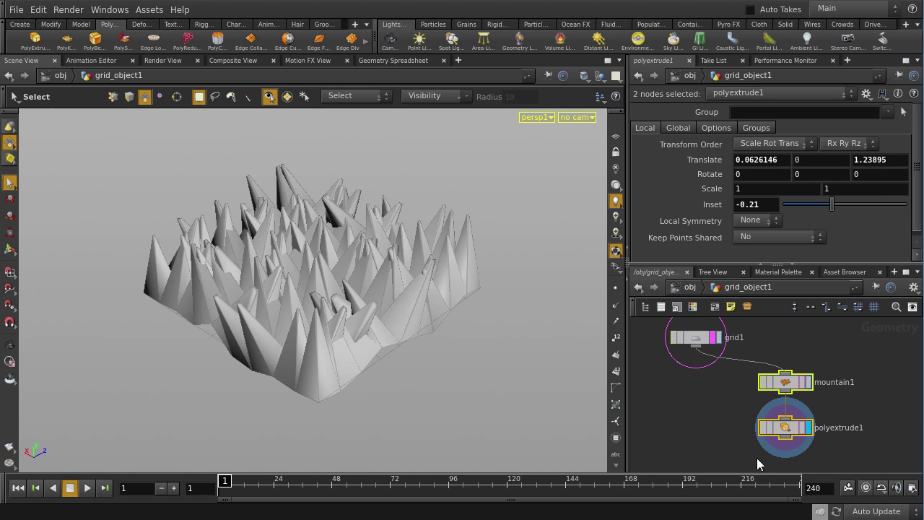
click(736, 309)
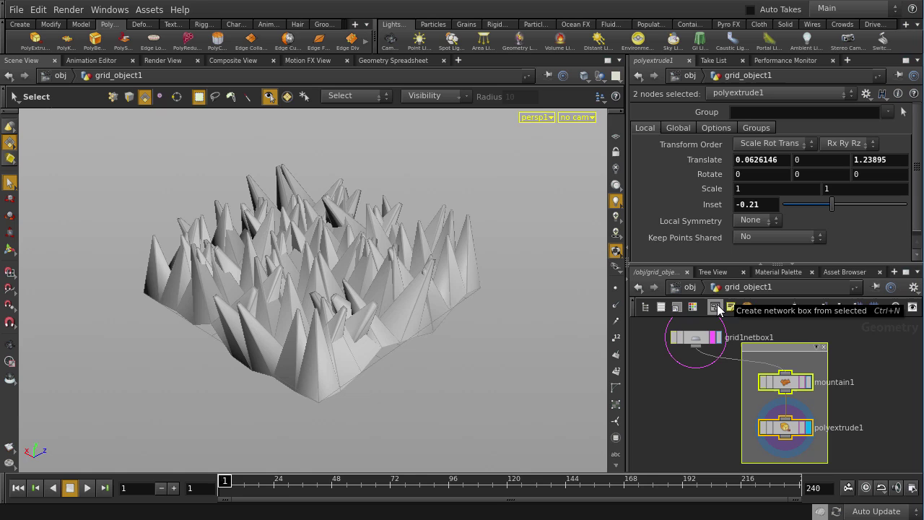
double_click(748, 336)
text(surface_)
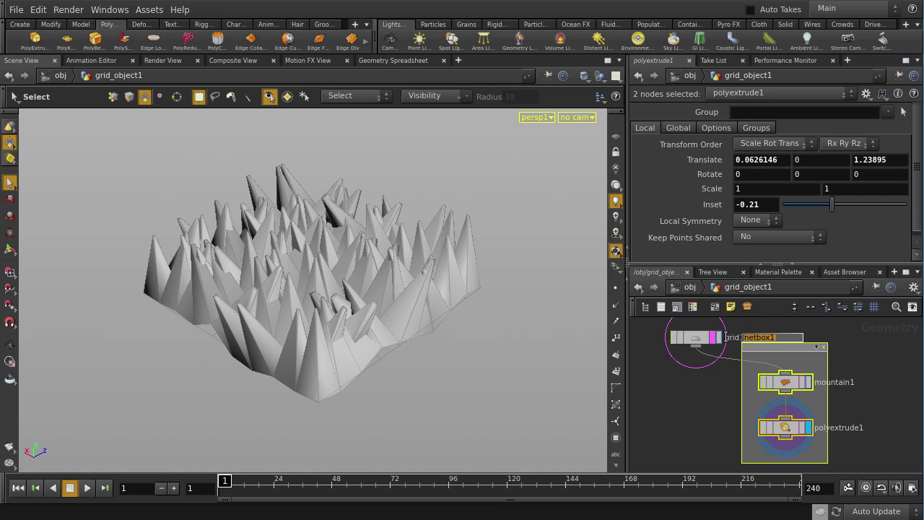
text(tweaks)
key(Return)
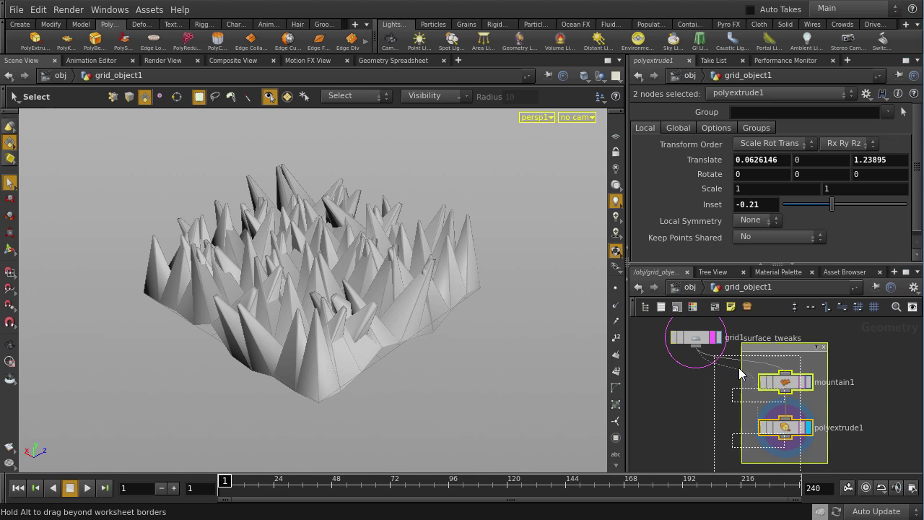
Move the surface_tweaks box down-left and enlarge it
drag(777, 354, 708, 377)
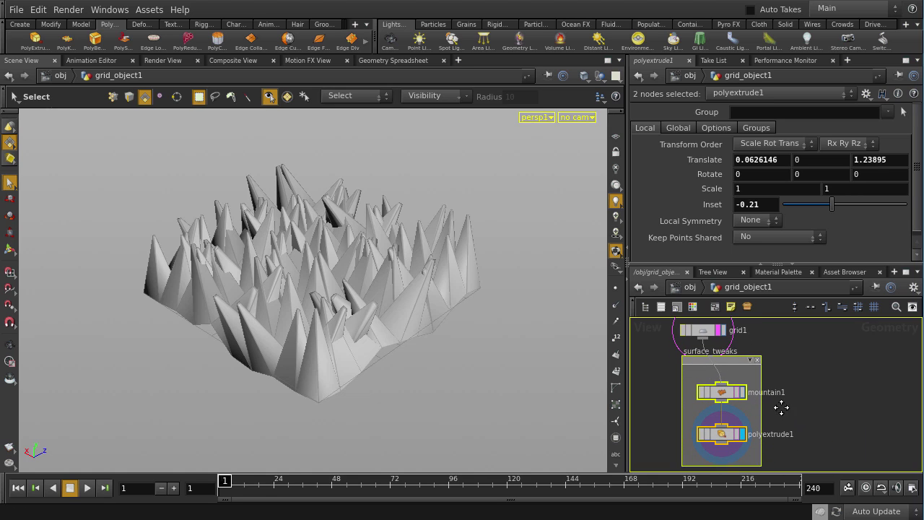
scroll(783, 408, down, 1)
drag(750, 446, 891, 482)
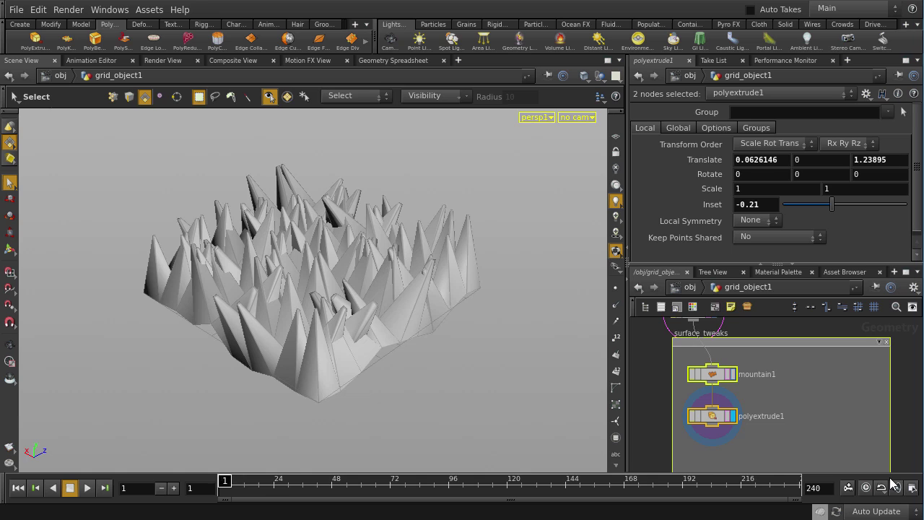
Add a sticky note inside the box reading 'change mountain and polyextrude parameters to alter grid surface'
click(732, 307)
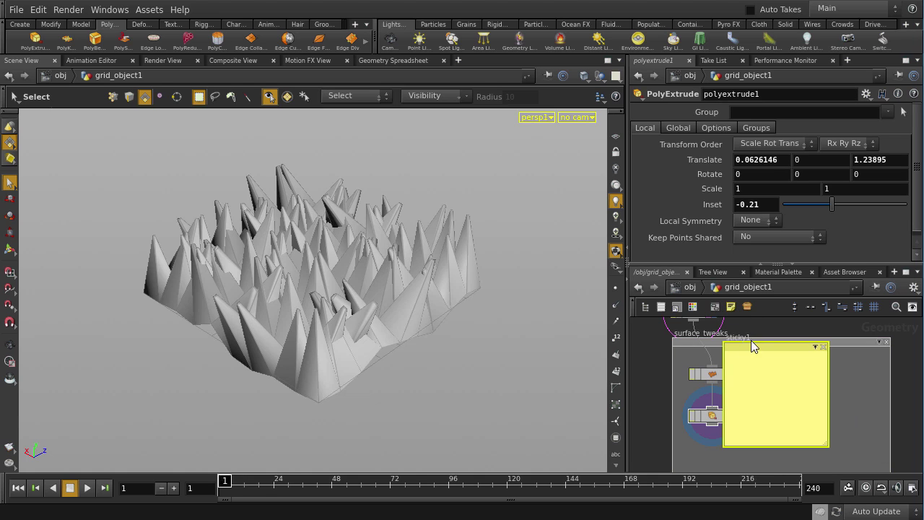
mouse_move(751, 340)
mouse_down()
mouse_move(802, 358)
mouse_move(811, 348)
mouse_up()
click(805, 372)
text(change mountain and polyex)
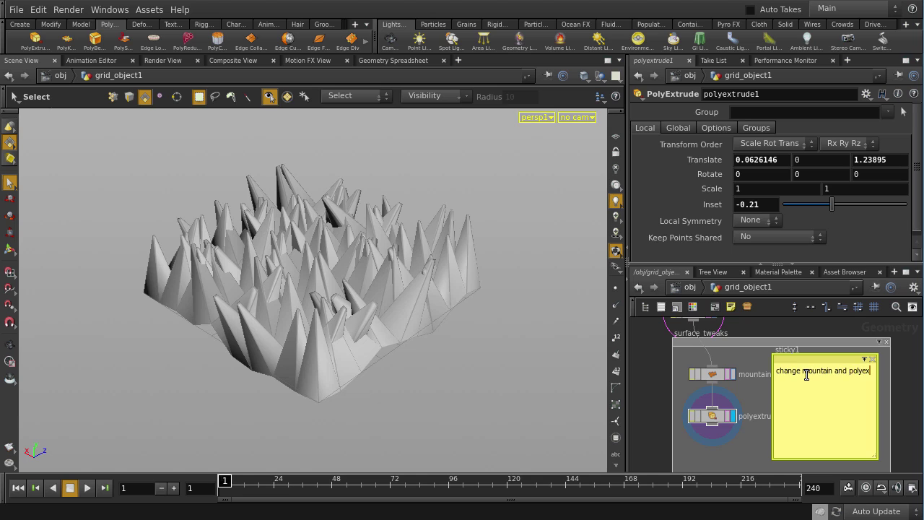
text(trude parameters to alter grid surface)
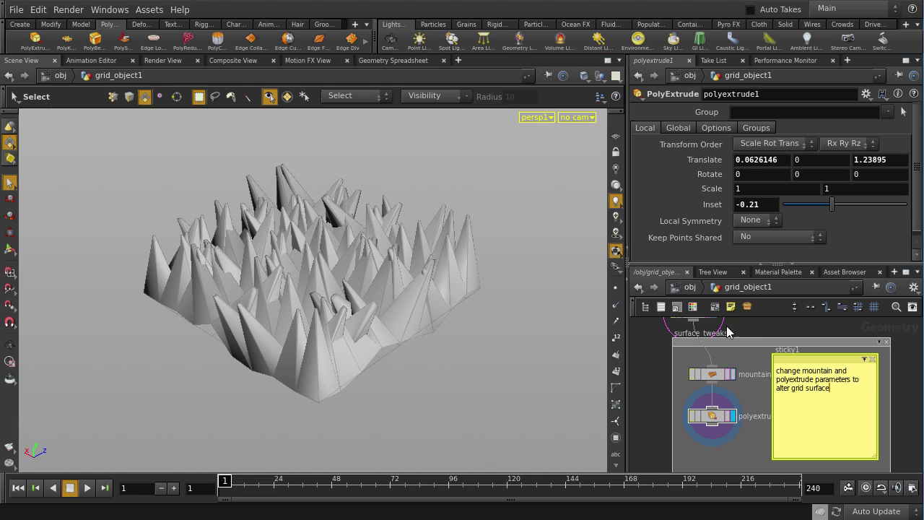
Color the sticky note lavender and the surface_tweaks box purple, then collapse the box
click(692, 306)
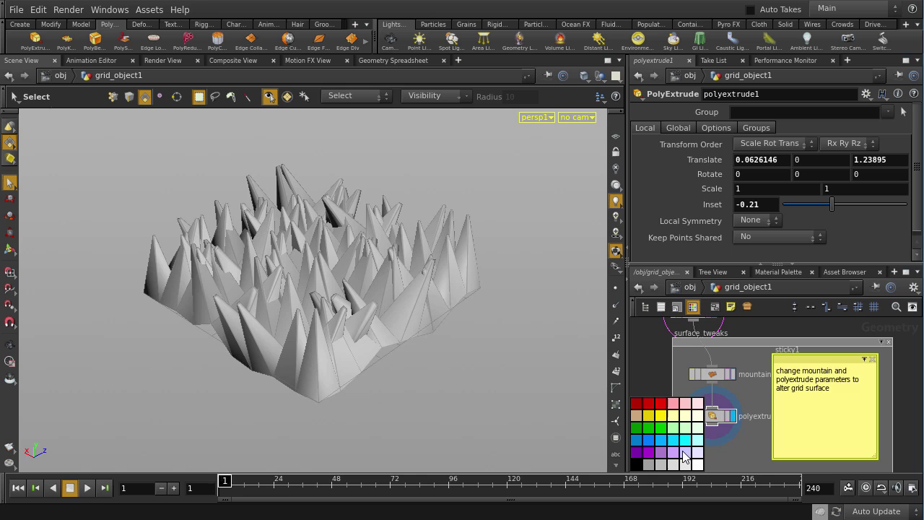
click(684, 452)
click(727, 338)
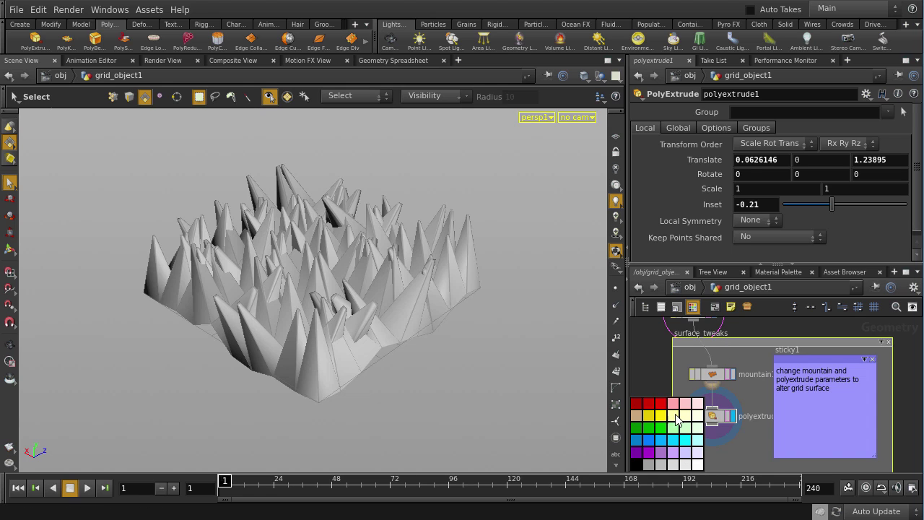
click(656, 452)
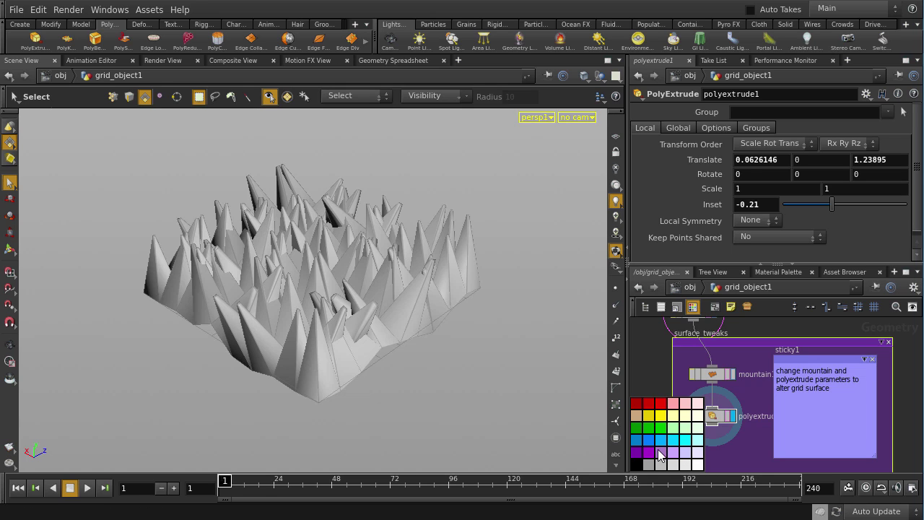
click(692, 307)
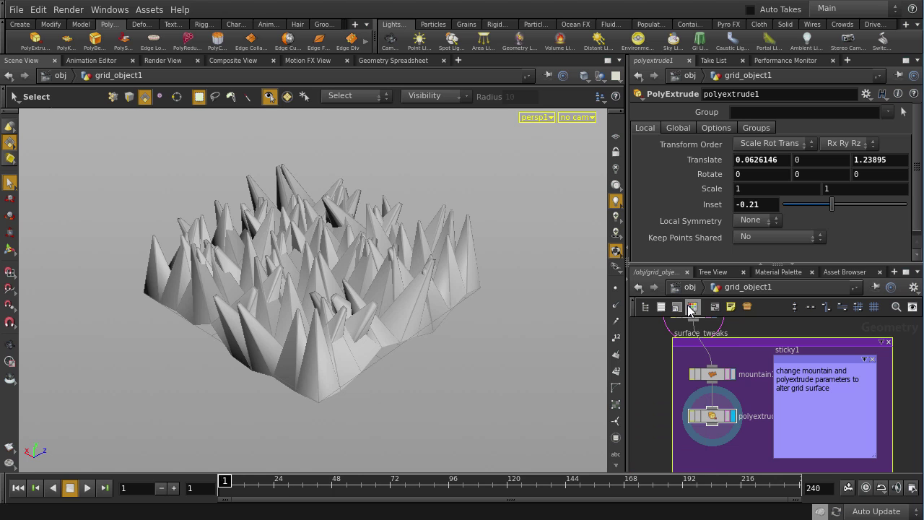
double_click(746, 345)
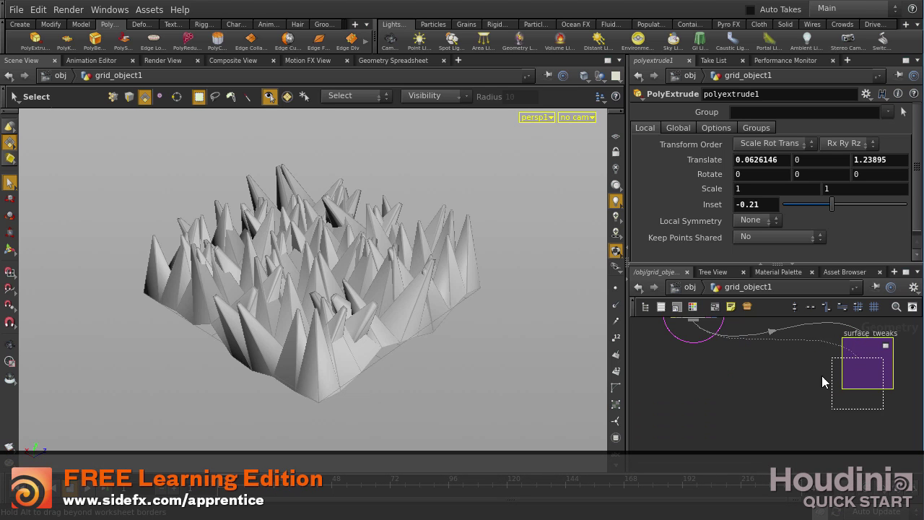